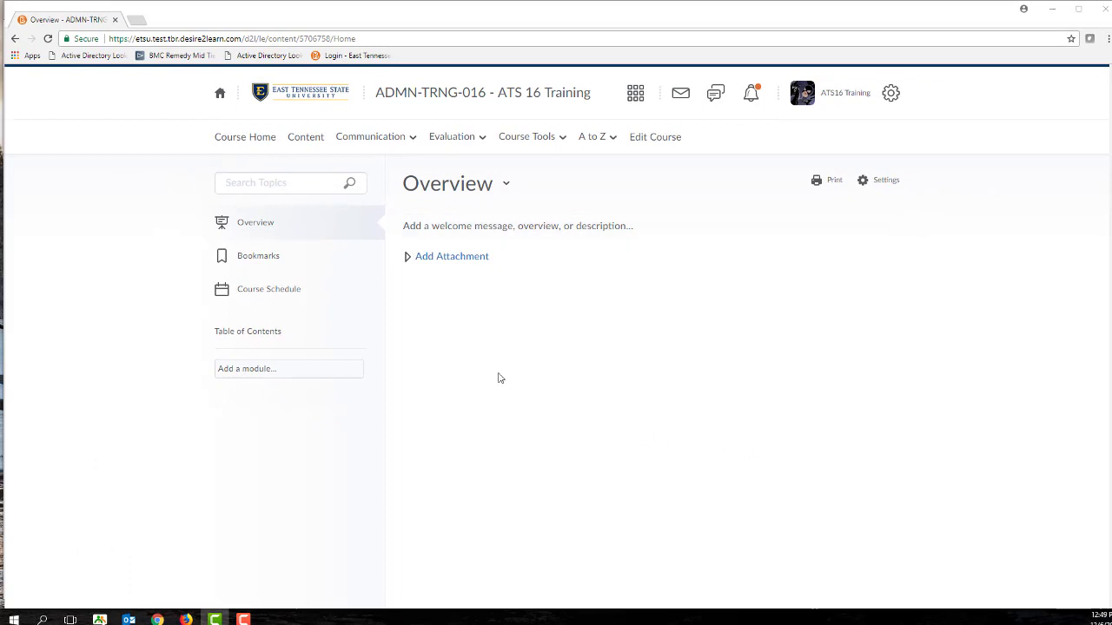
Add the welcome message "Here's an example :)" to the course Overview and save it
left_click(258, 226)
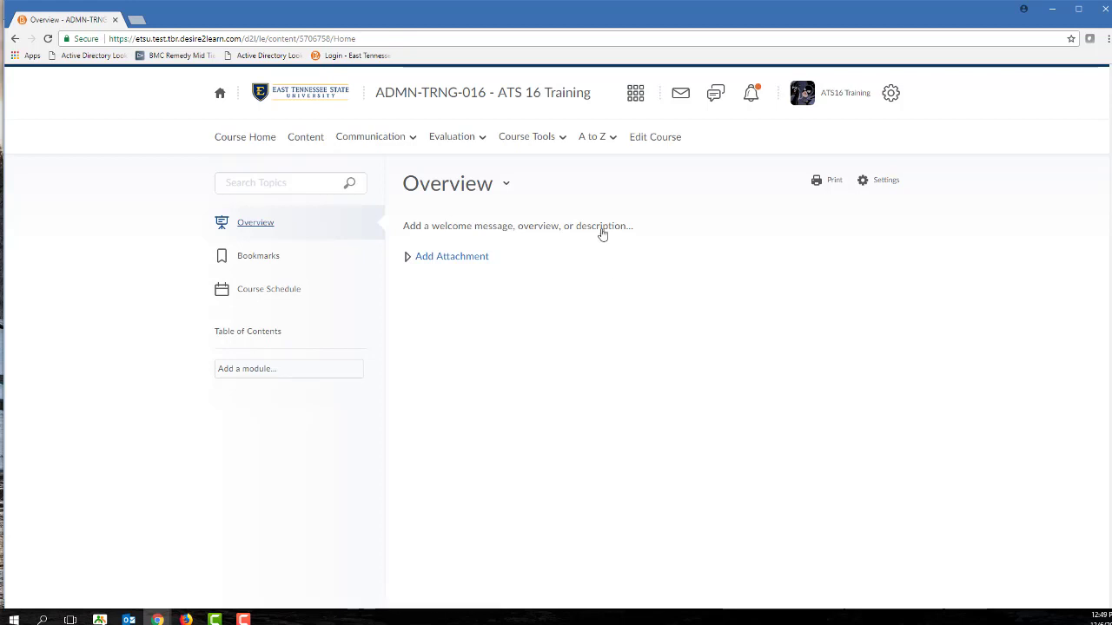
left_click(455, 227)
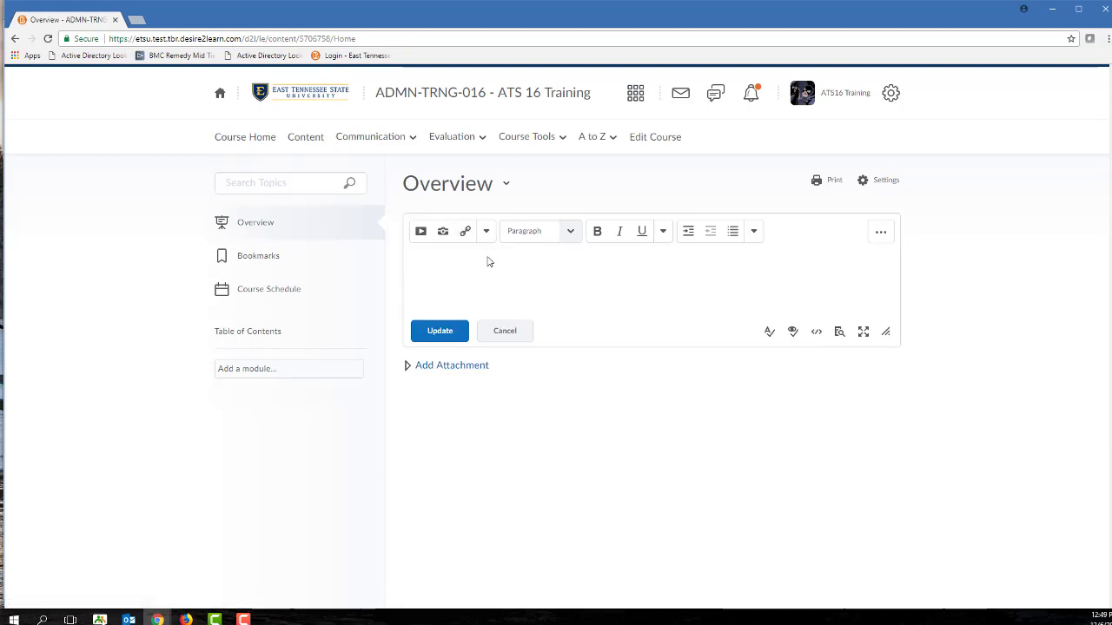
type("Here's an example :)")
left_click(455, 337)
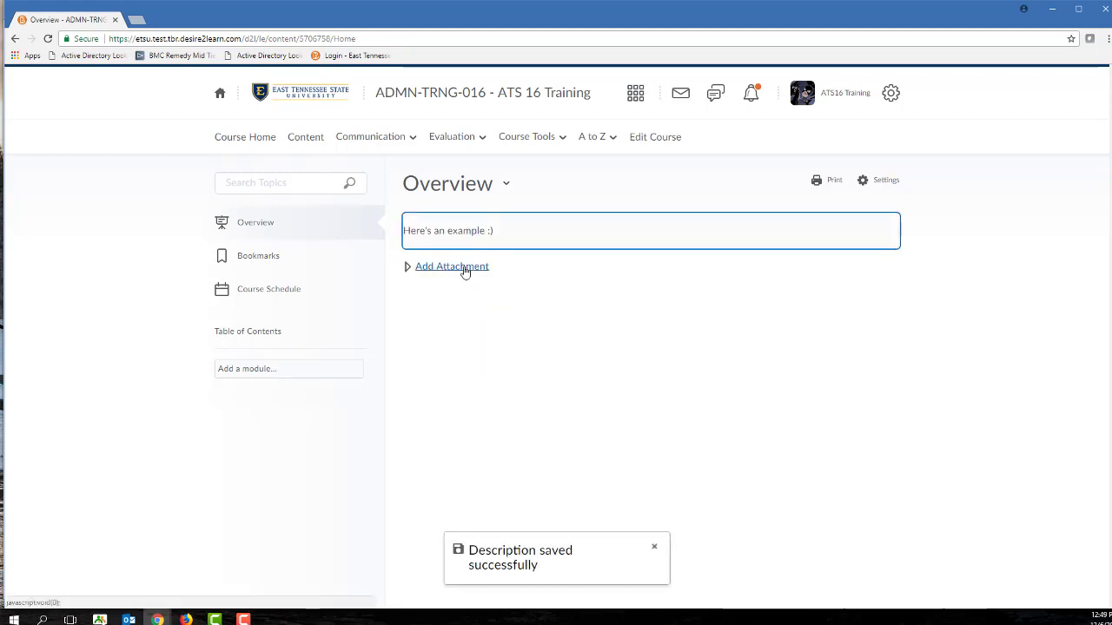
Check the Overview's attachment option and view the Bookmarks and Course Schedule pages
left_click(506, 184)
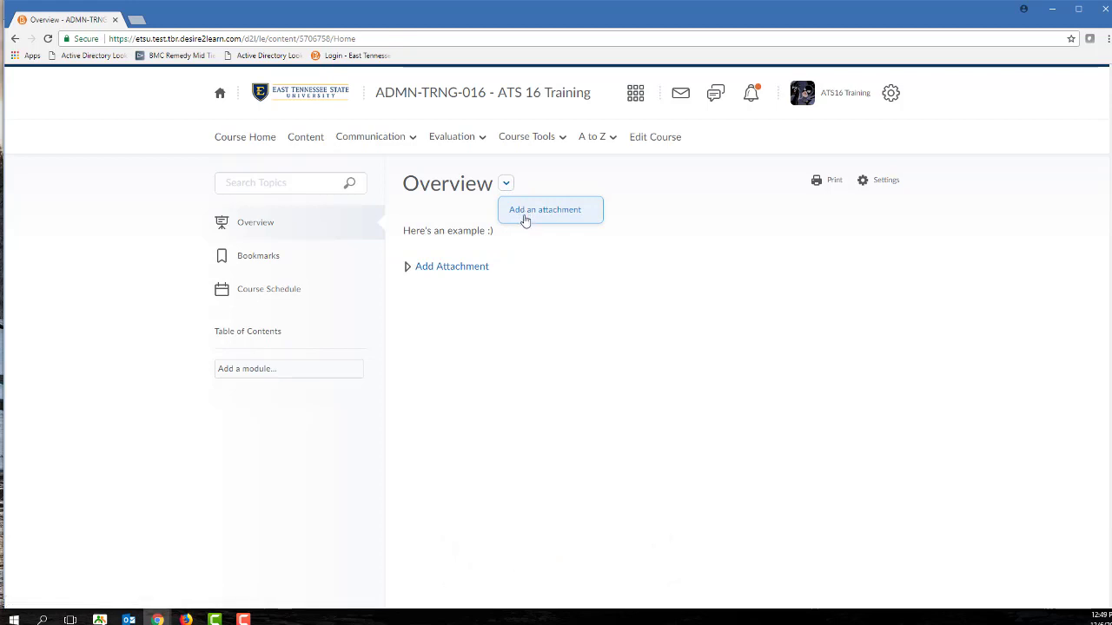
left_click(481, 356)
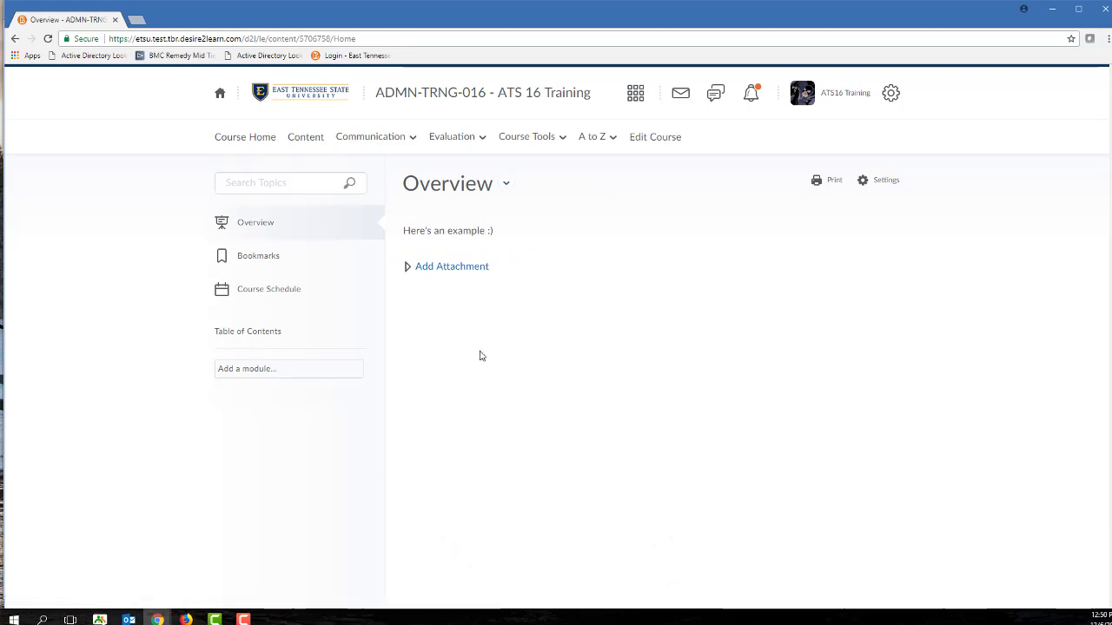
left_click(265, 262)
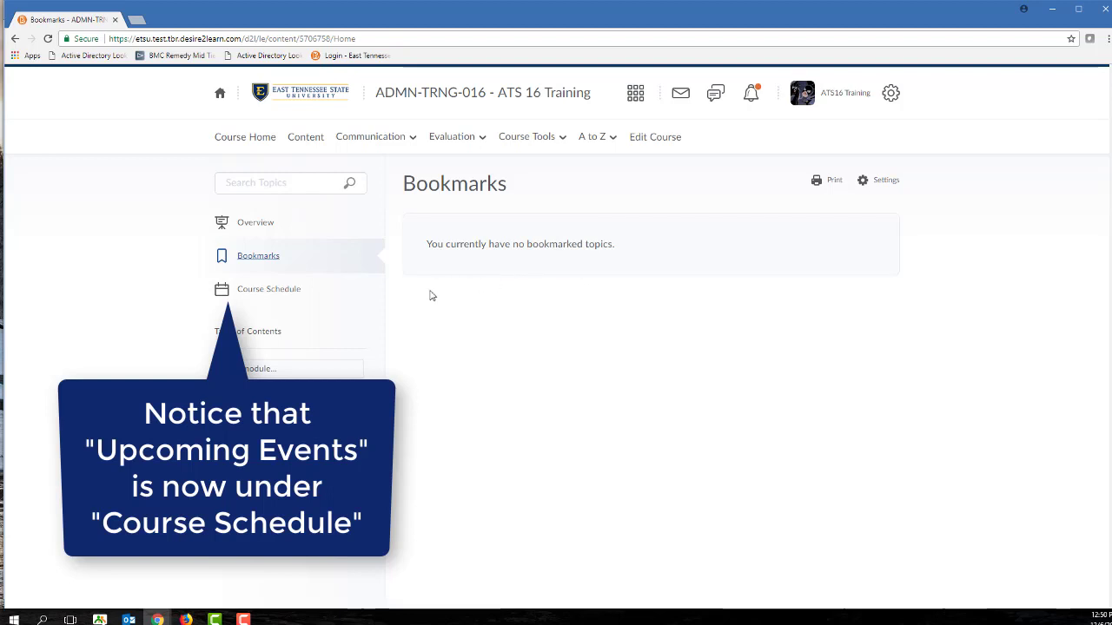
left_click(294, 295)
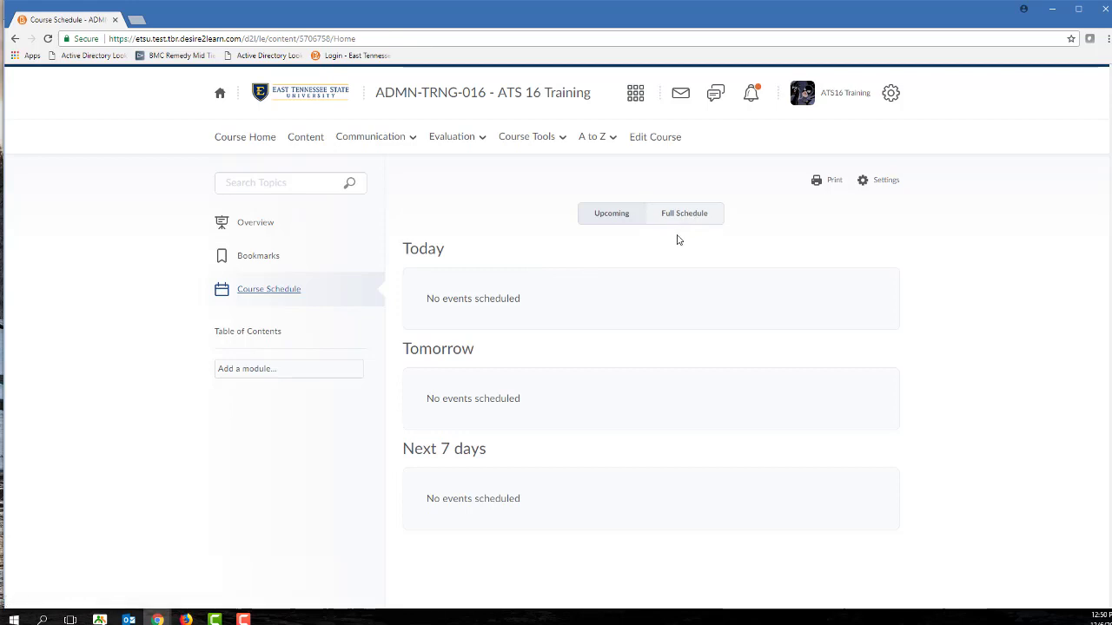
Examine the Table of Contents options for importing a course, related tools and bulk editing, and leave bulk editing off
left_click(266, 334)
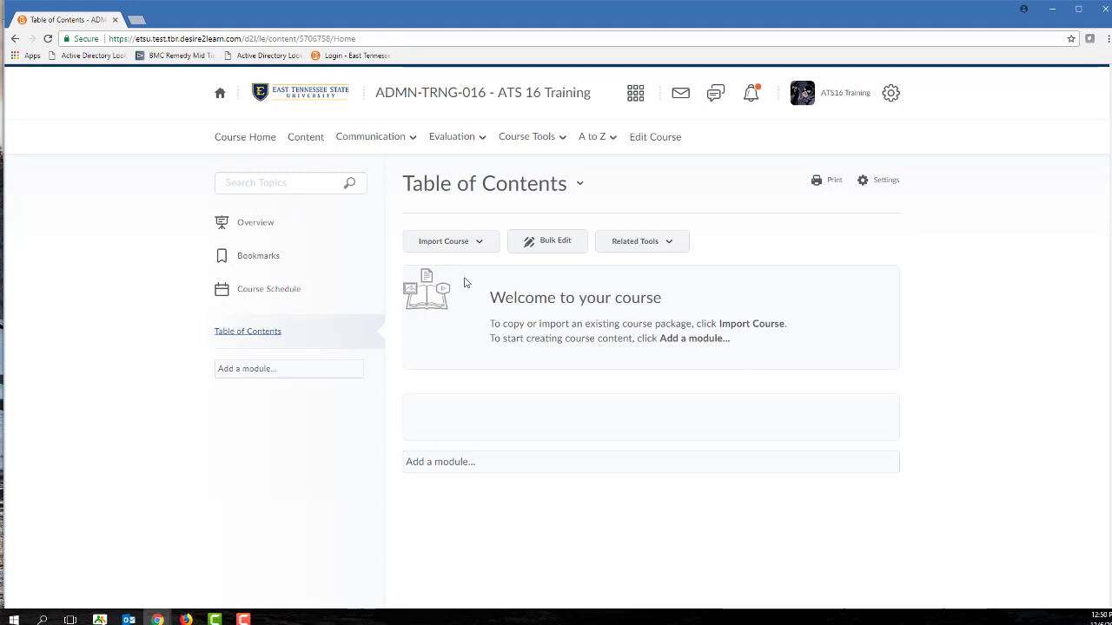
left_click(460, 249)
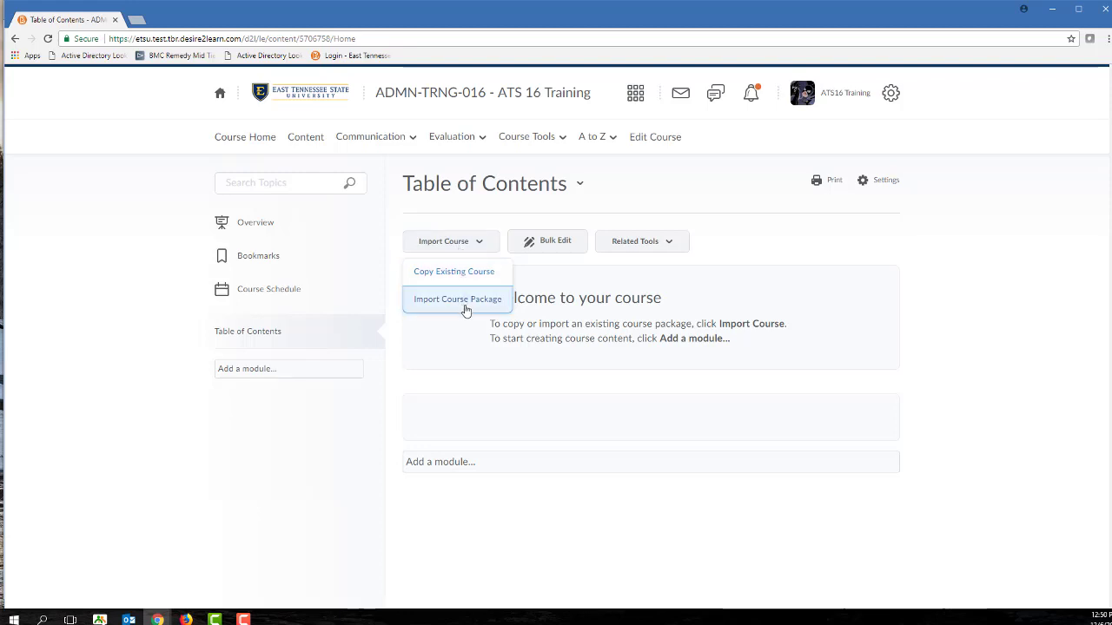
left_click(666, 250)
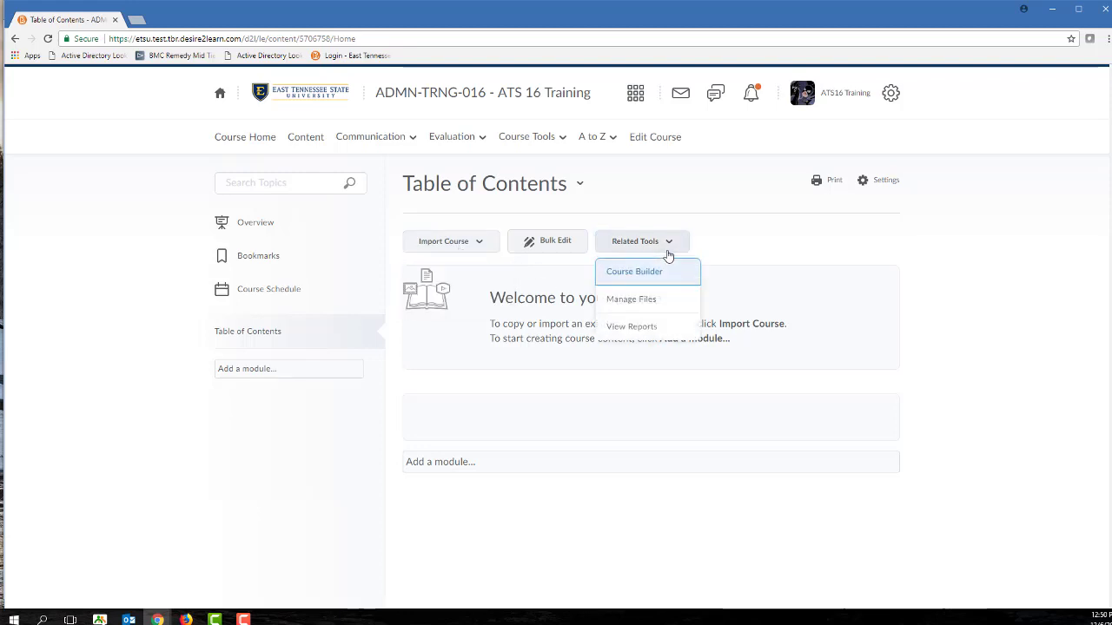
left_click(564, 242)
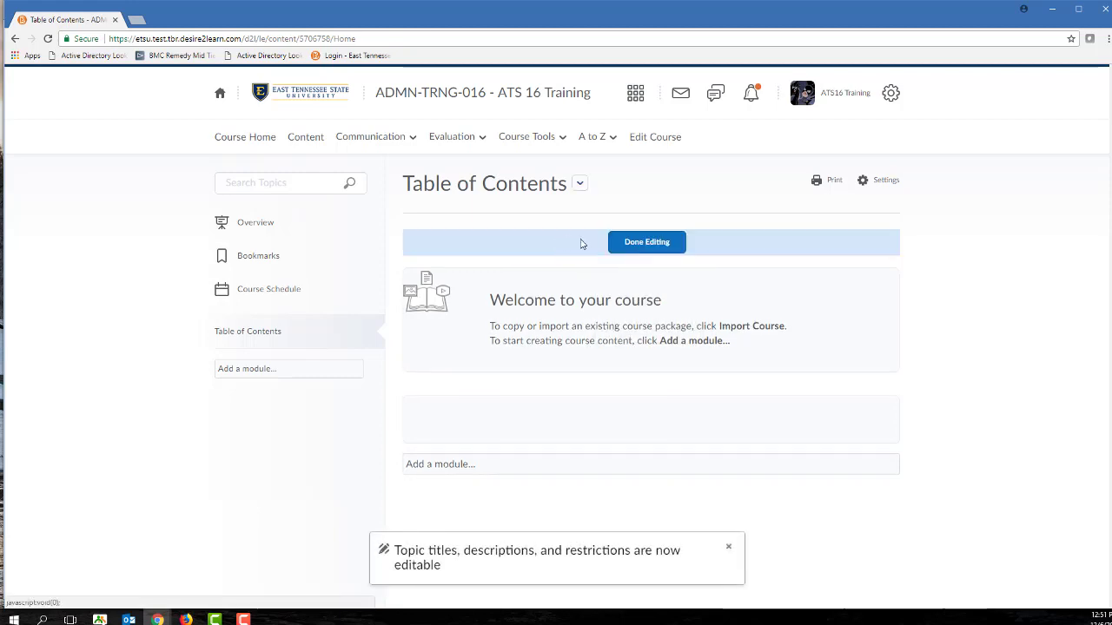
left_click(623, 244)
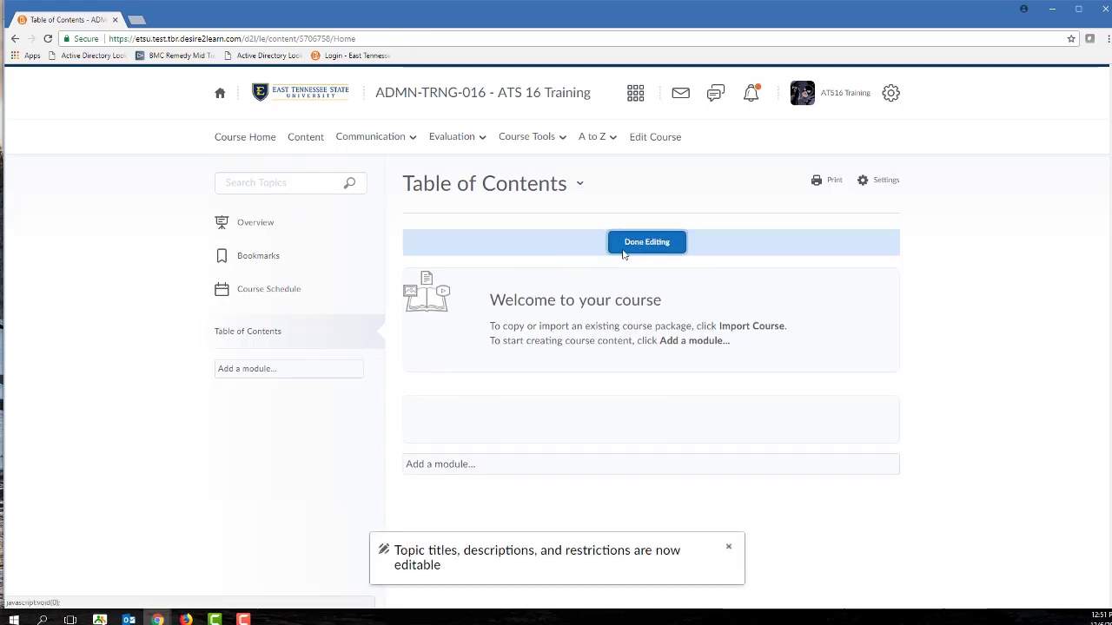
Add two modules named "Test" and "Test 2" to the table of contents
left_click(261, 371)
type("Test")
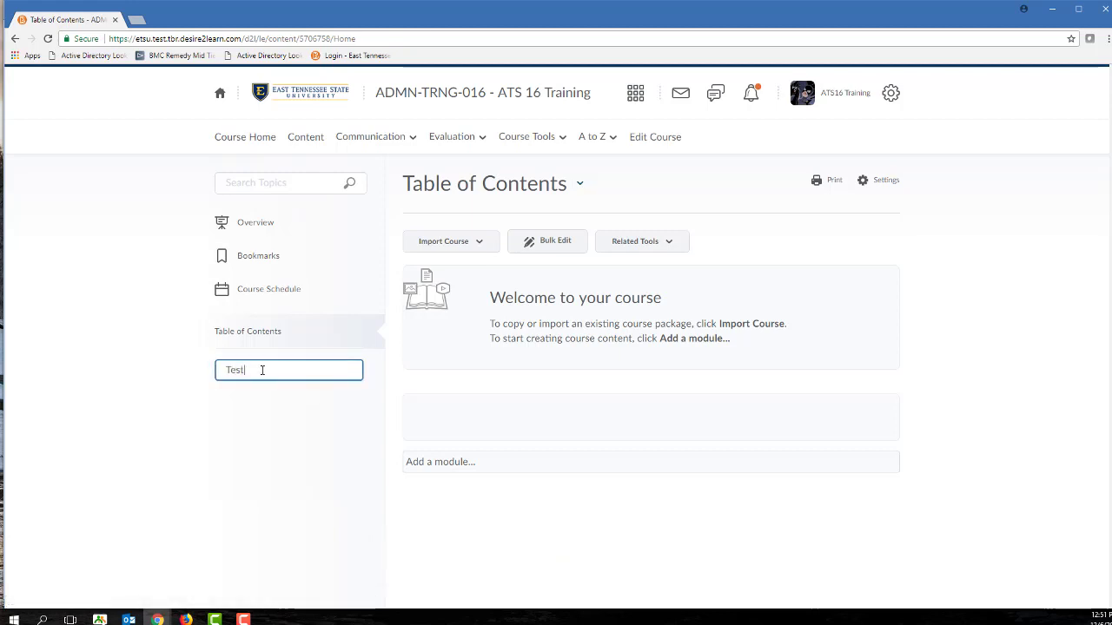
key("Return")
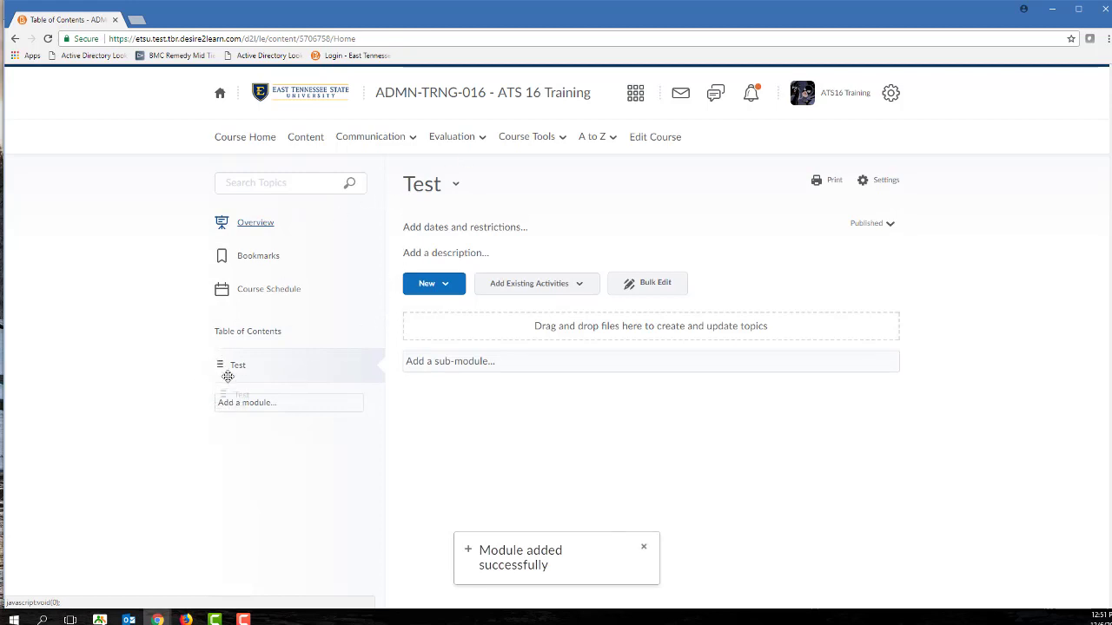
left_click(251, 397)
type("Test 2")
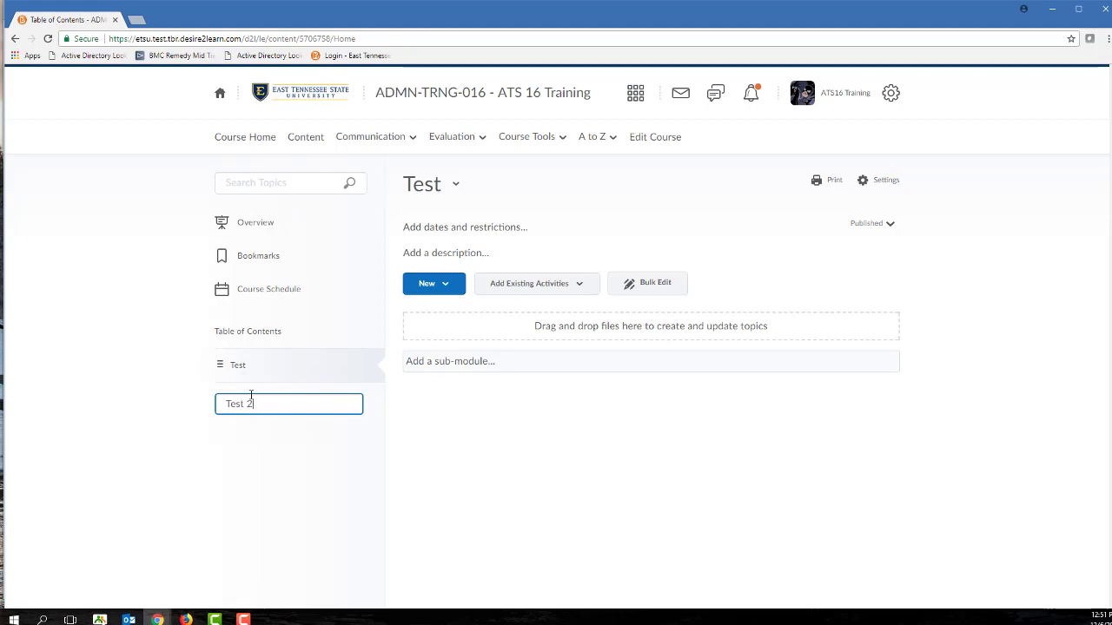
key("Return")
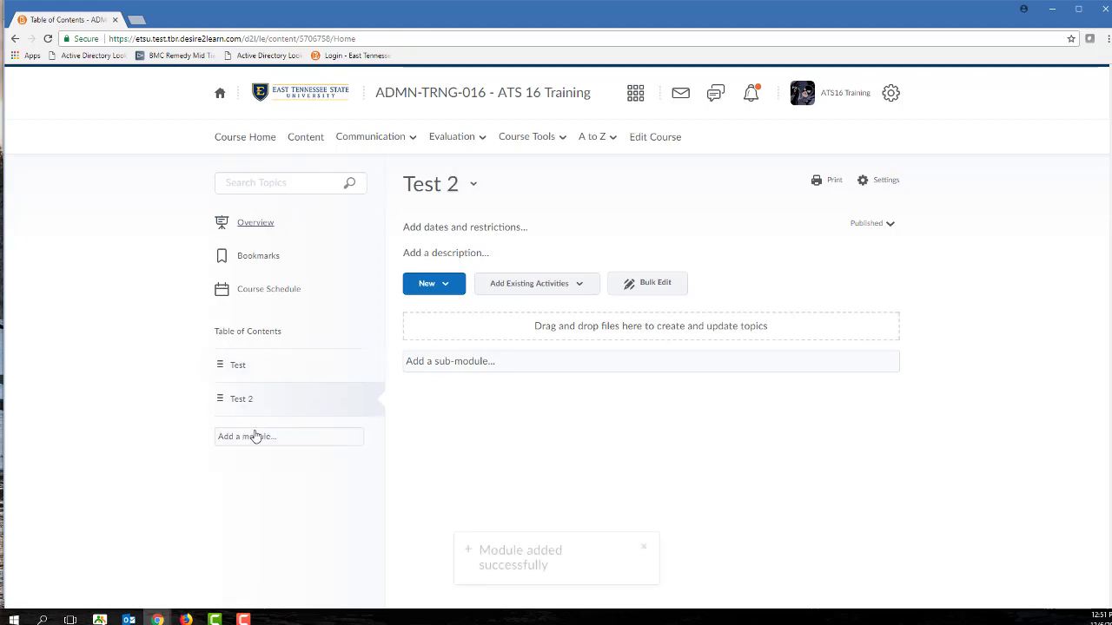
Try out module reordering by placing Test below Test 2, nesting it as a sub-module, and returning it above Test 2
left_click_drag(221, 366, 229, 440)
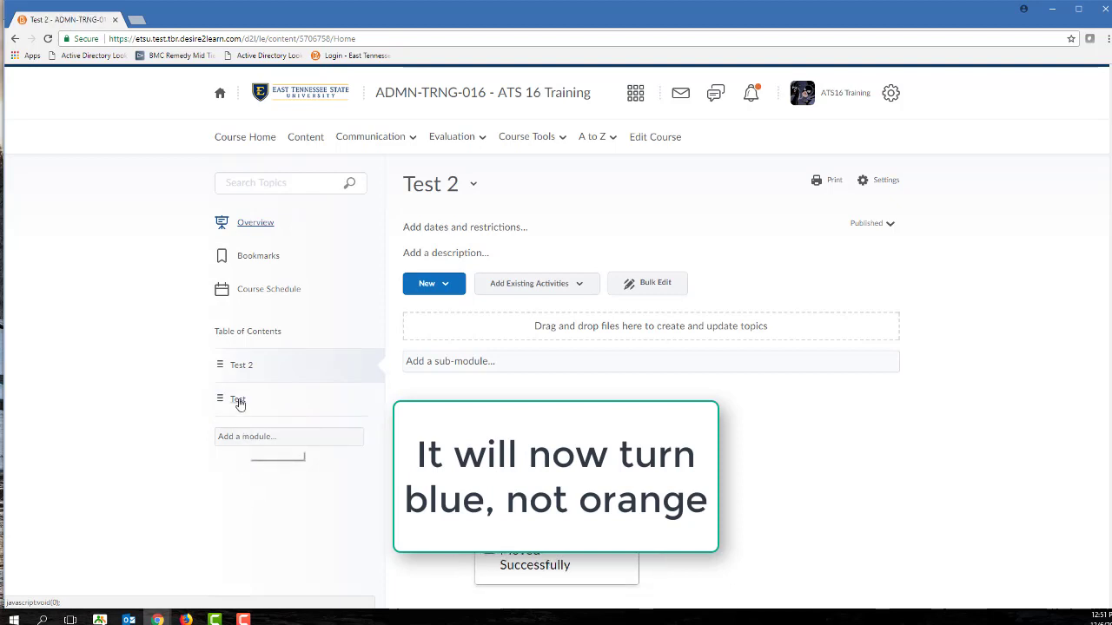
left_click_drag(219, 399, 220, 370)
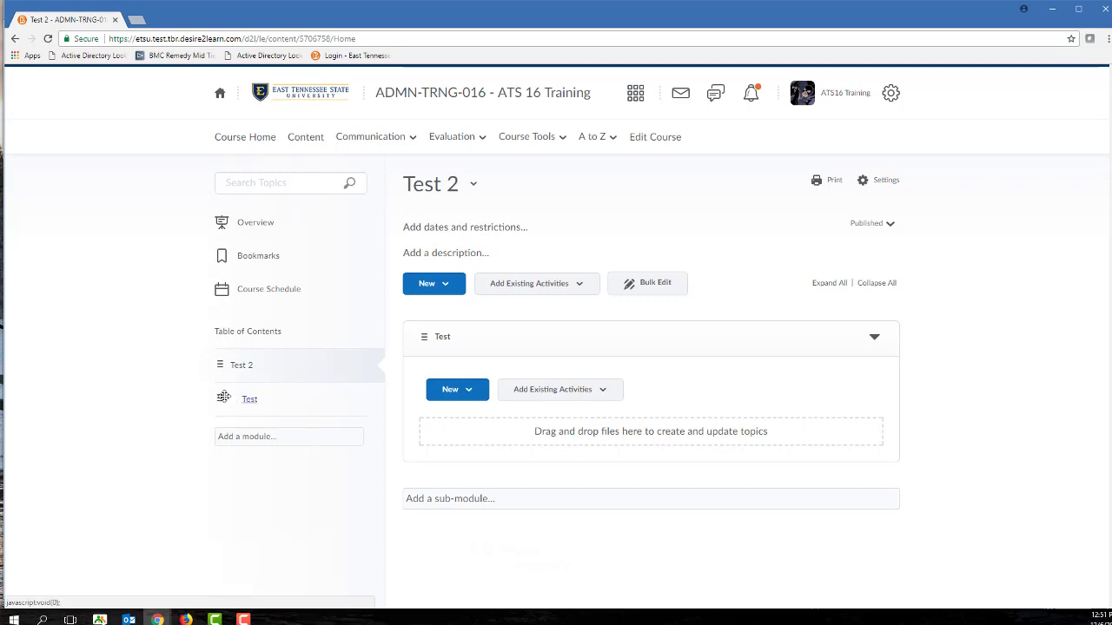
mouse_move(223, 397)
left_mouse_down()
mouse_move(322, 368)
mouse_move(228, 382)
left_mouse_up()
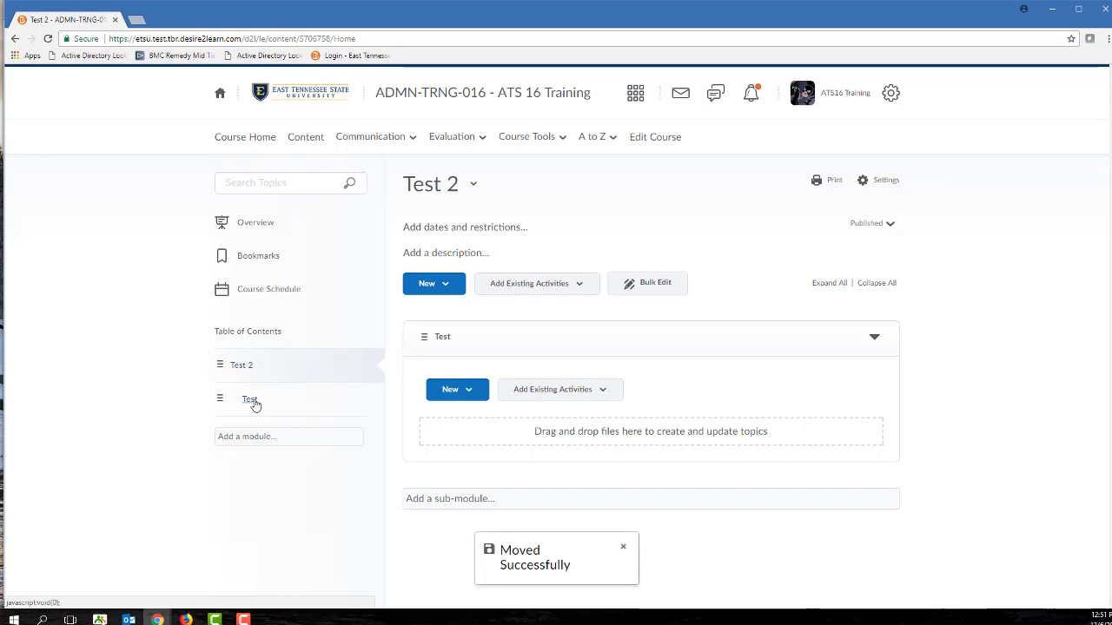
left_click_drag(220, 397, 218, 356)
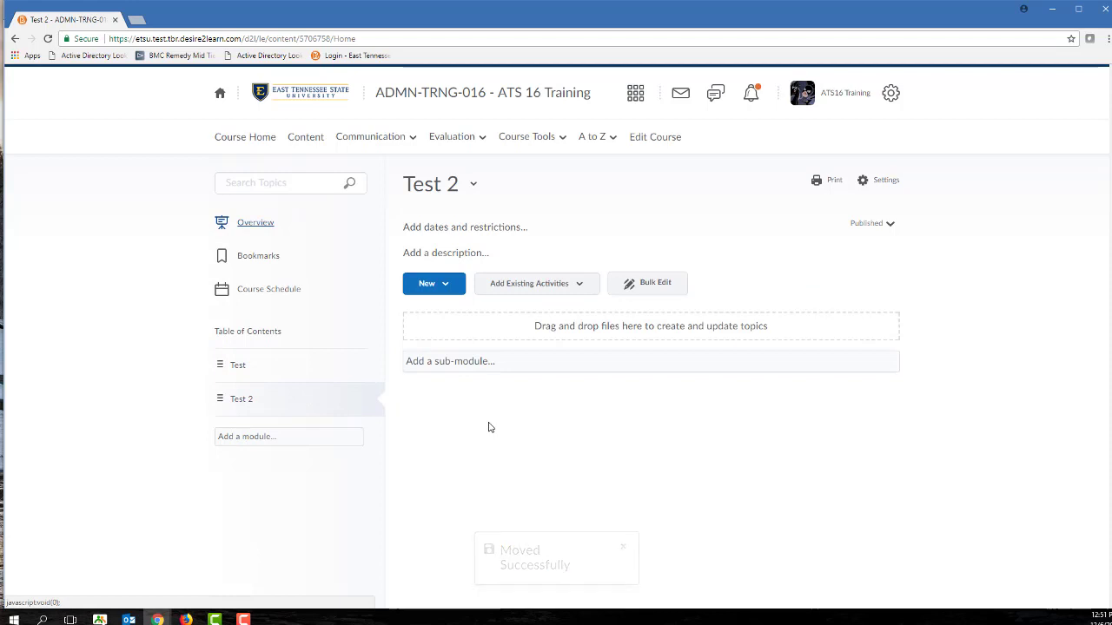
Examine the Test 2 module's options for new content, existing activities, description, and dates and restrictions without saving changes
left_click(448, 291)
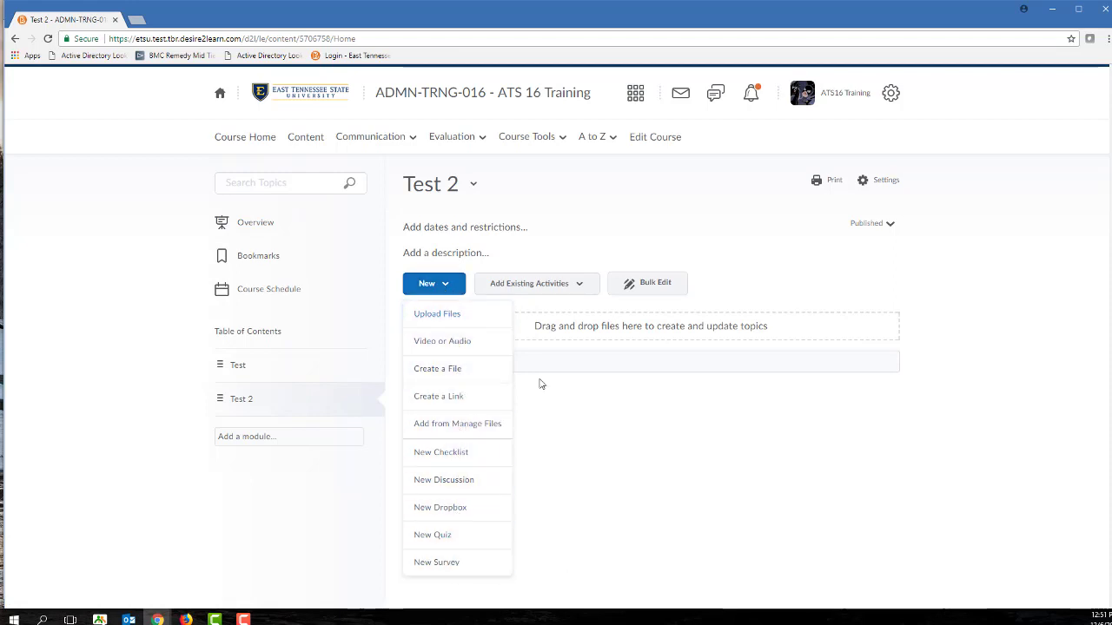
left_click(572, 287)
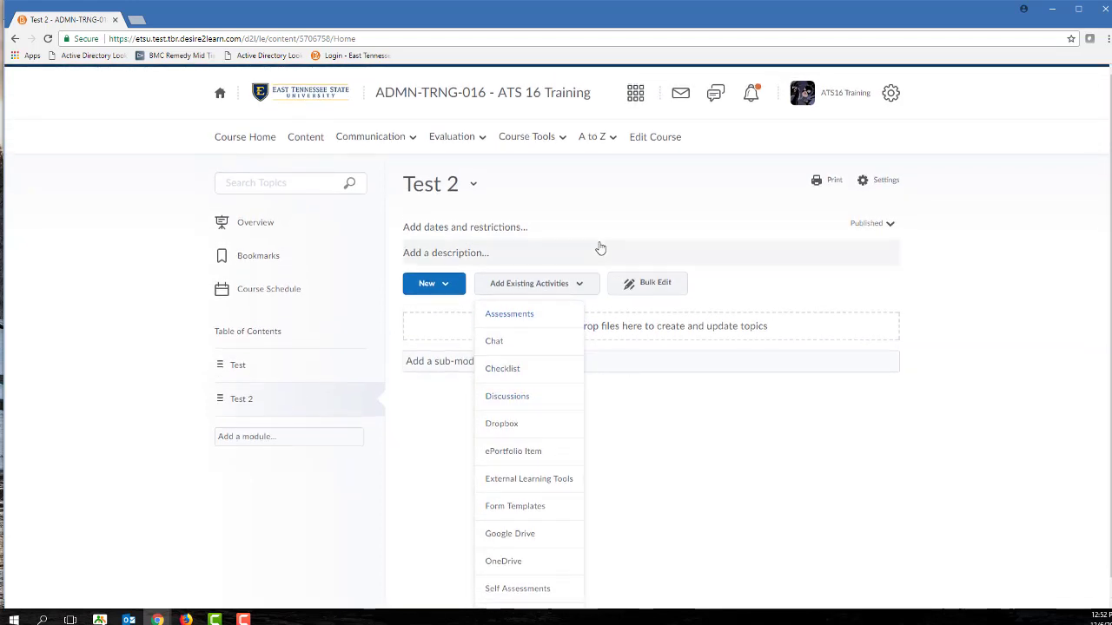
left_click(599, 248)
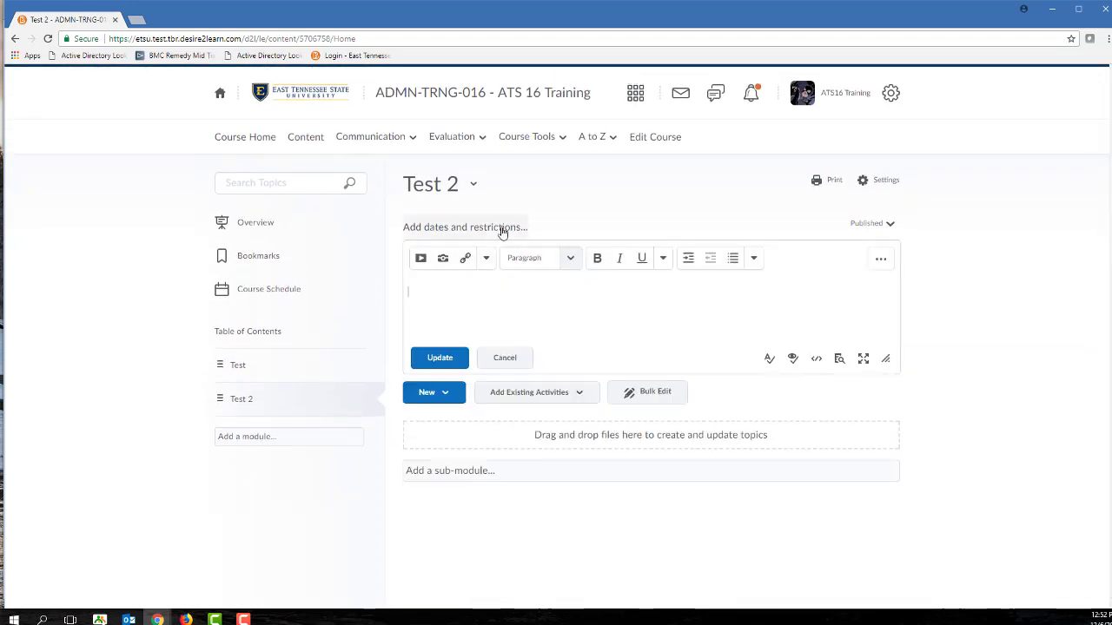
left_click(501, 229)
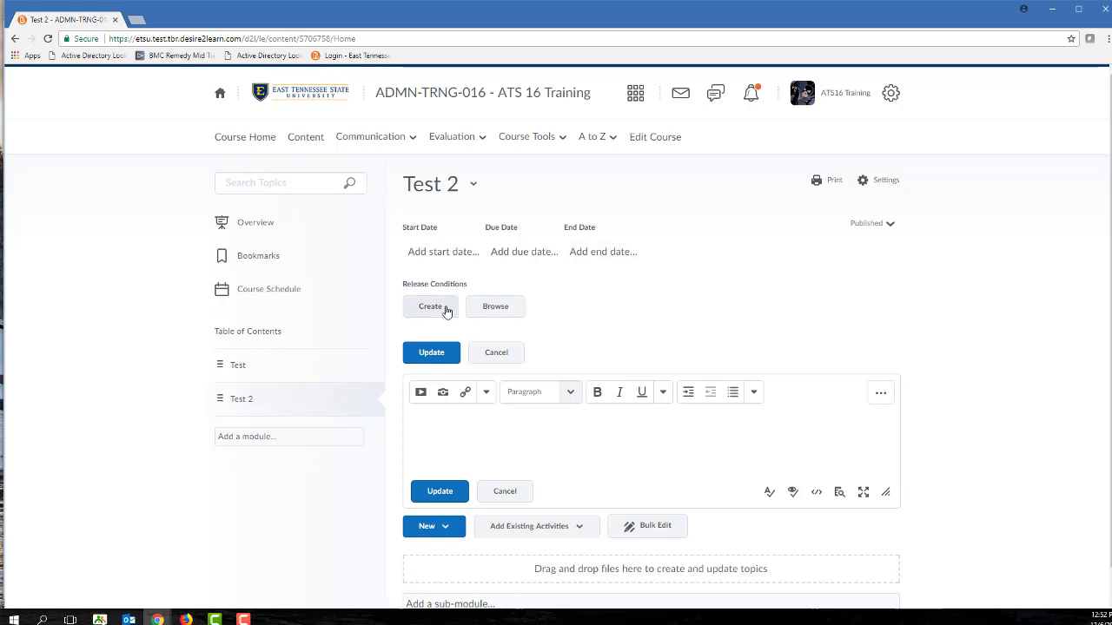
left_click(494, 357)
left_click(509, 363)
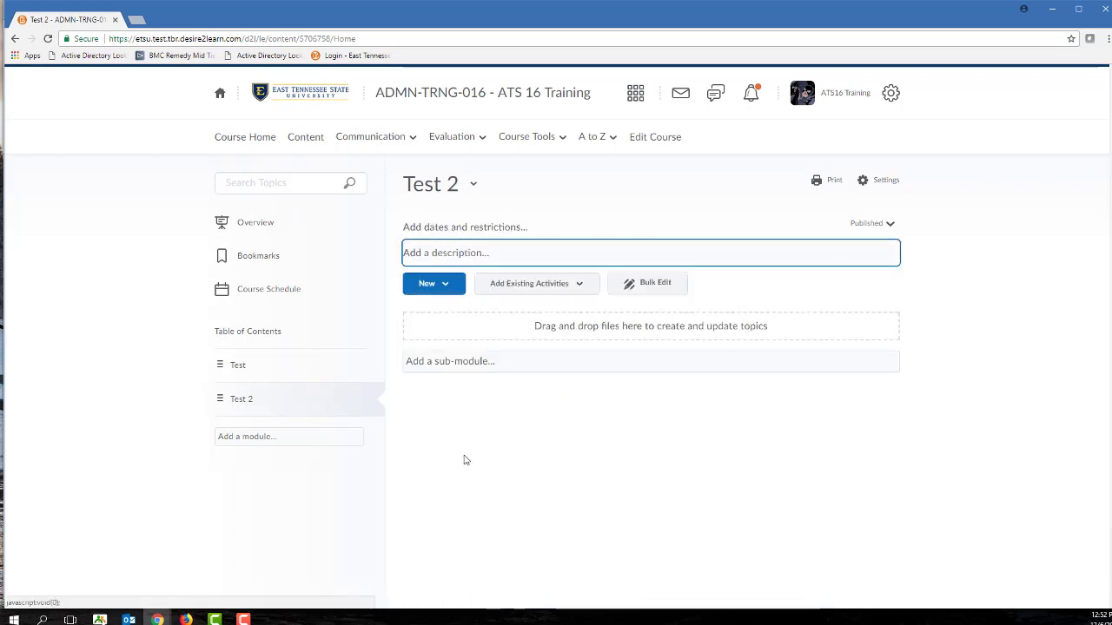
Return to the Table of Contents, check the course import options, and turn on bulk editing for the modules
left_click(236, 336)
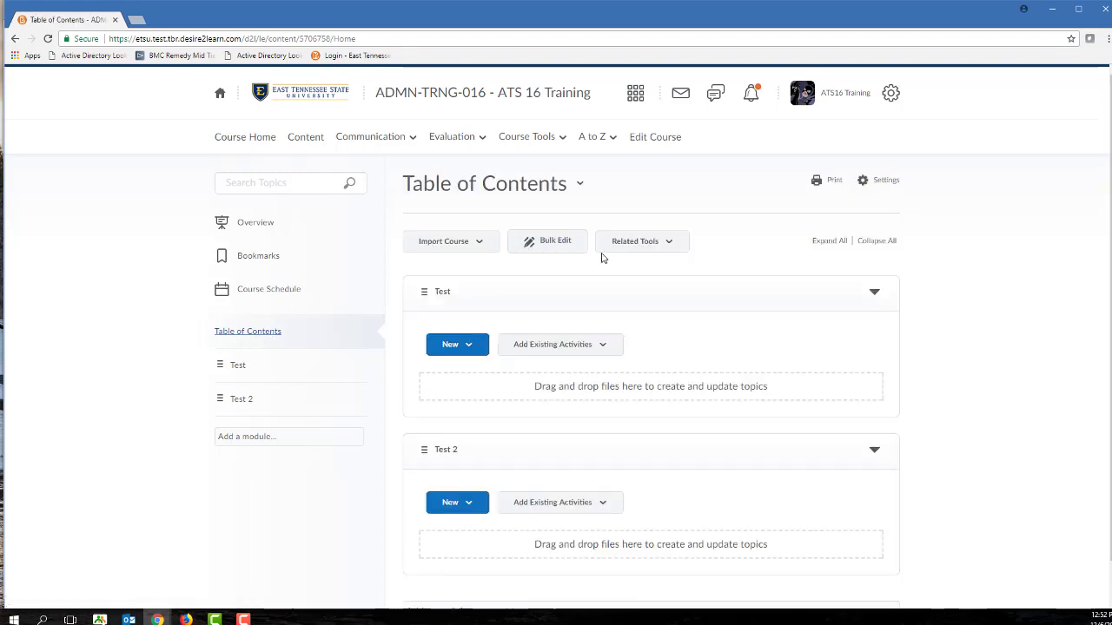
left_click(464, 243)
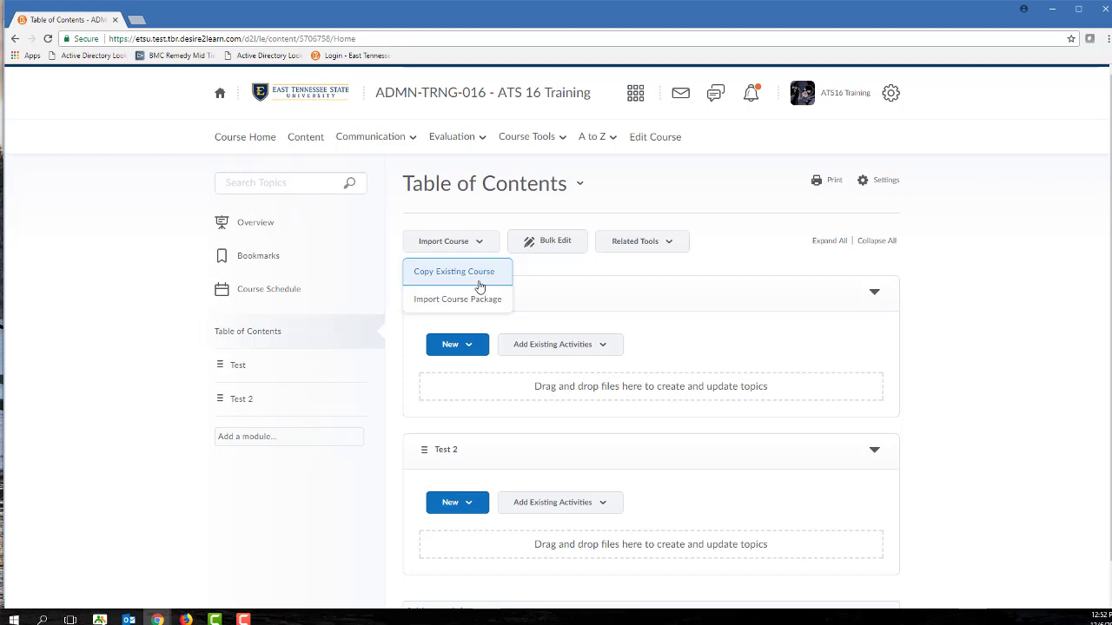
left_click(552, 243)
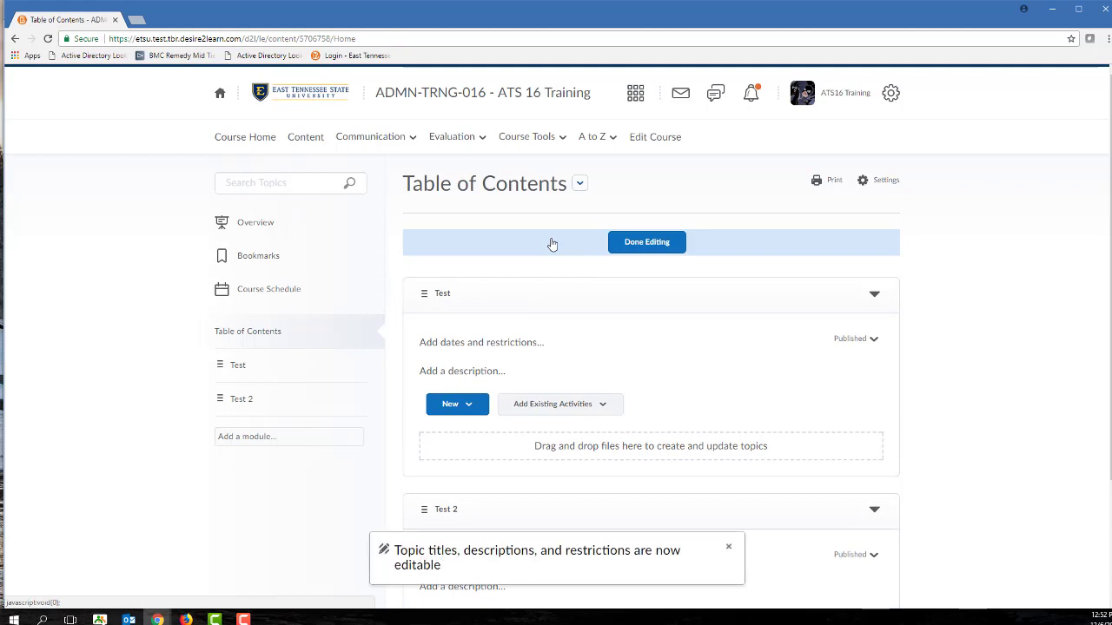
scroll(551, 256, "down", 2)
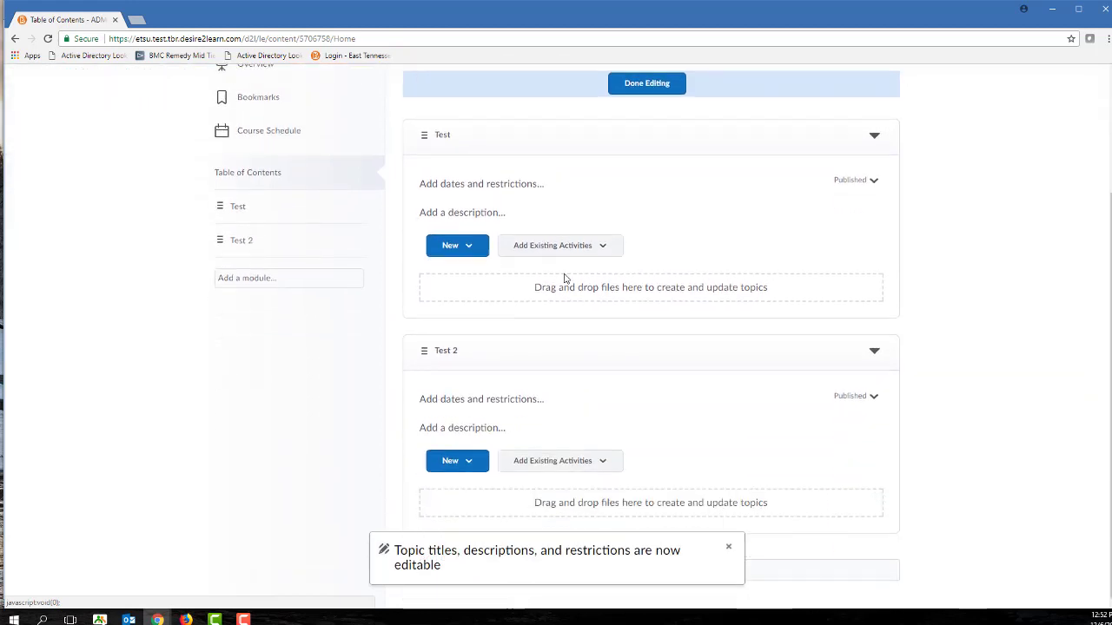
scroll(566, 281, "up", 2)
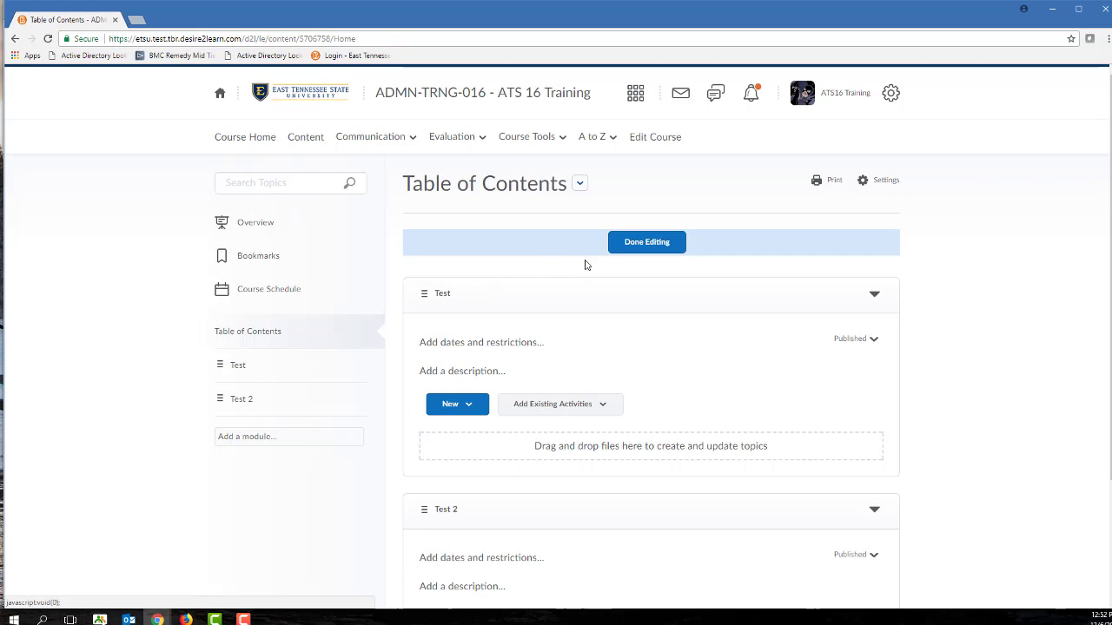
scroll(586, 265, "down", 2)
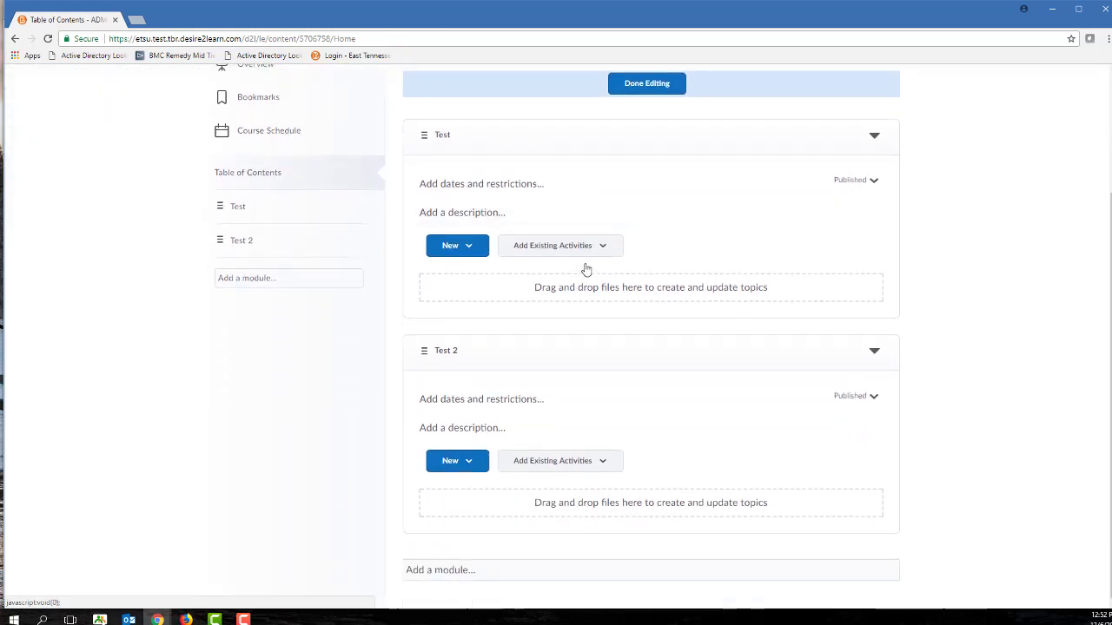
scroll(579, 270, "up", 1)
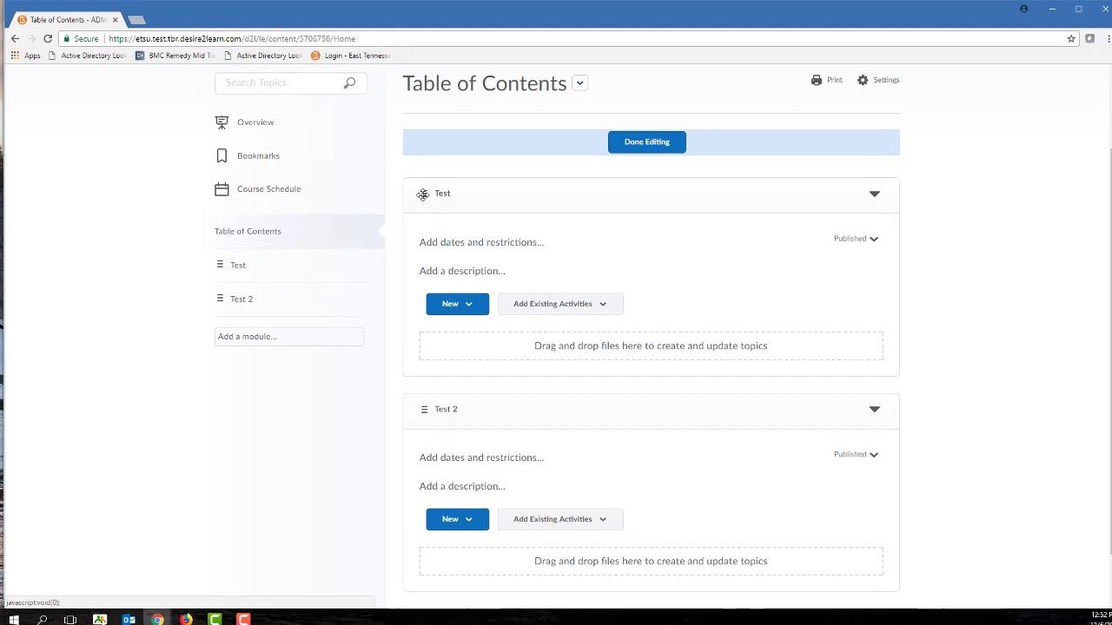
Examine the Test module's date and release condition options and the rest of the bulk editing view, and finish bulk editing
left_click_drag(423, 194, 427, 292)
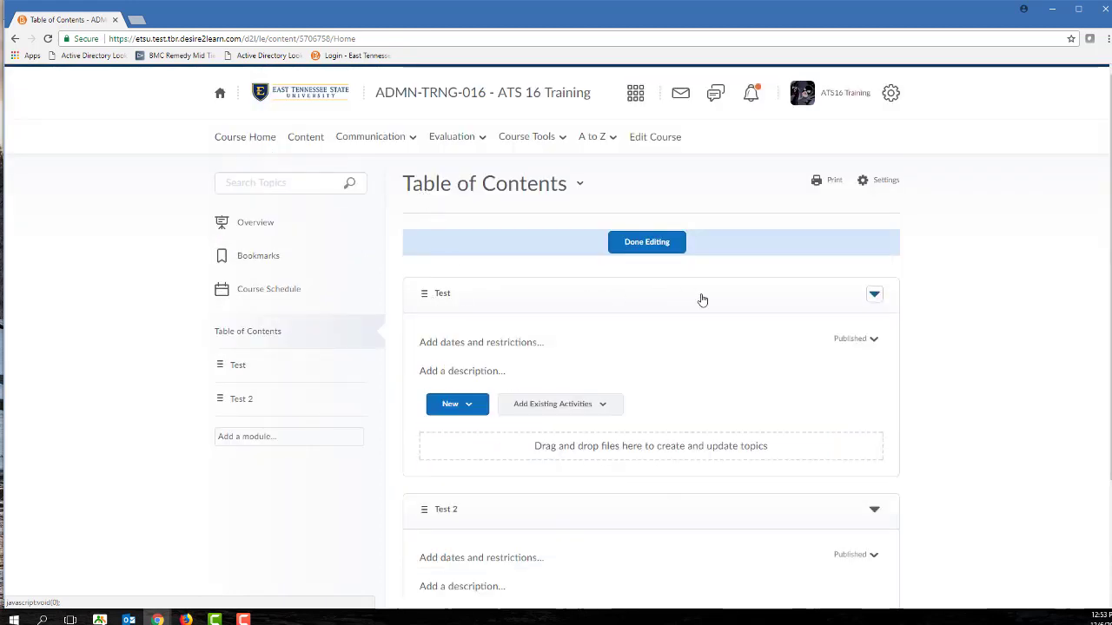
scroll(648, 367, "down", 1)
left_click(501, 286)
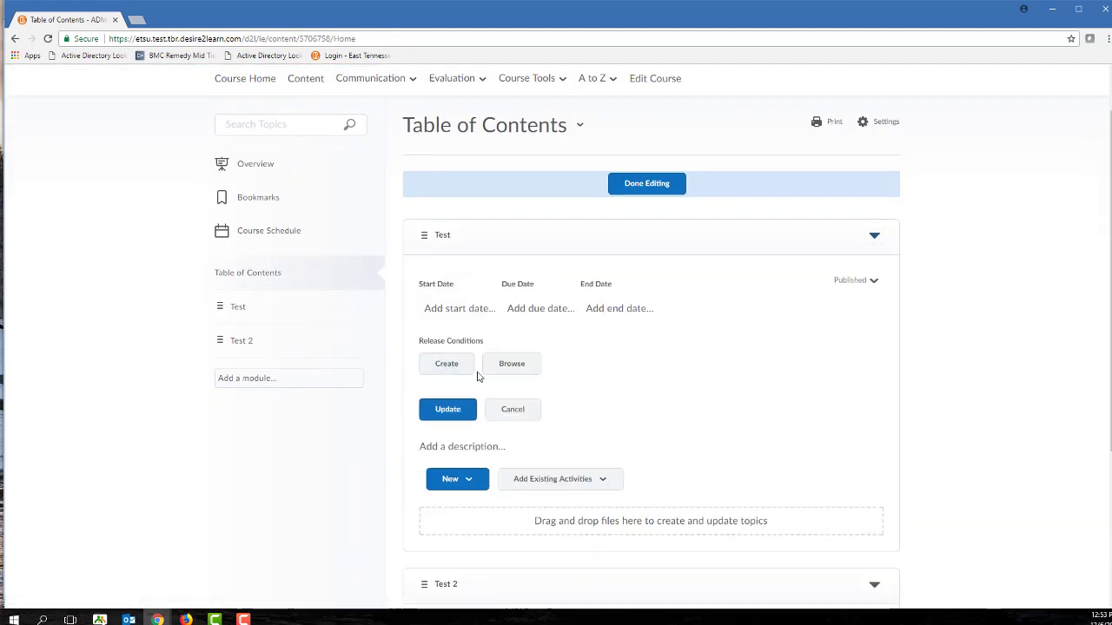
scroll(477, 377, "down", 1)
scroll(641, 369, "down", 1)
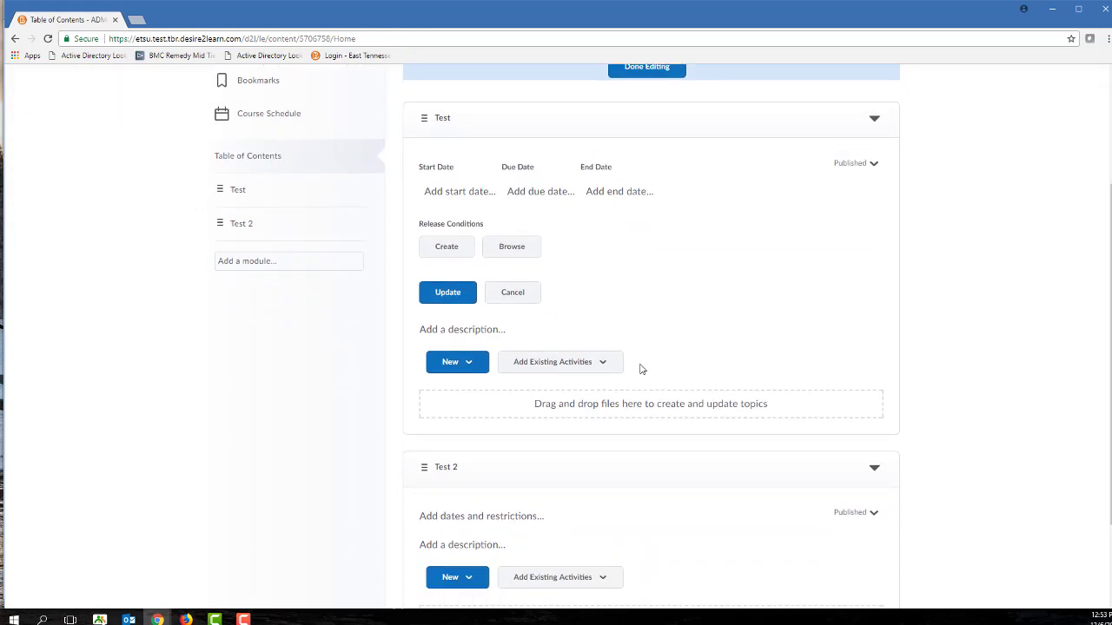
scroll(640, 369, "down", 2)
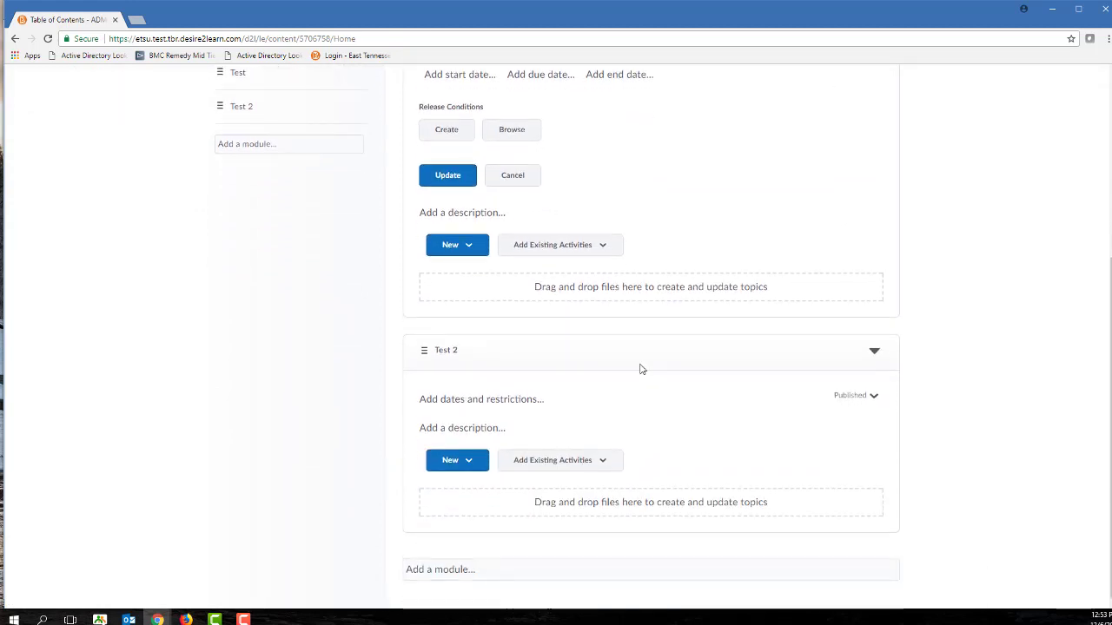
scroll(641, 369, "up", 5)
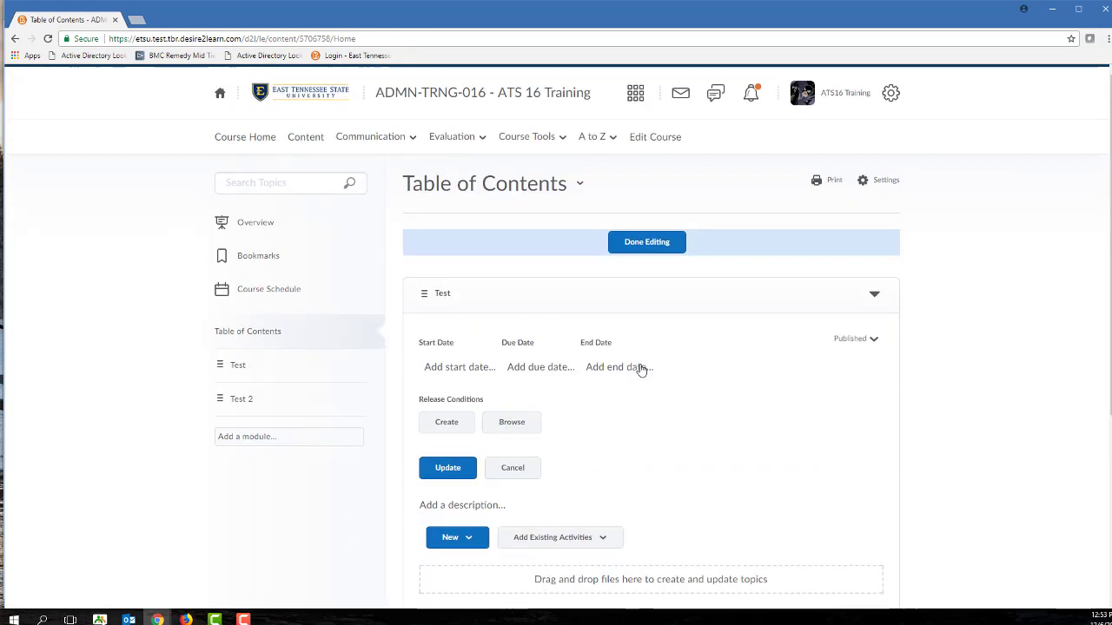
left_click(640, 243)
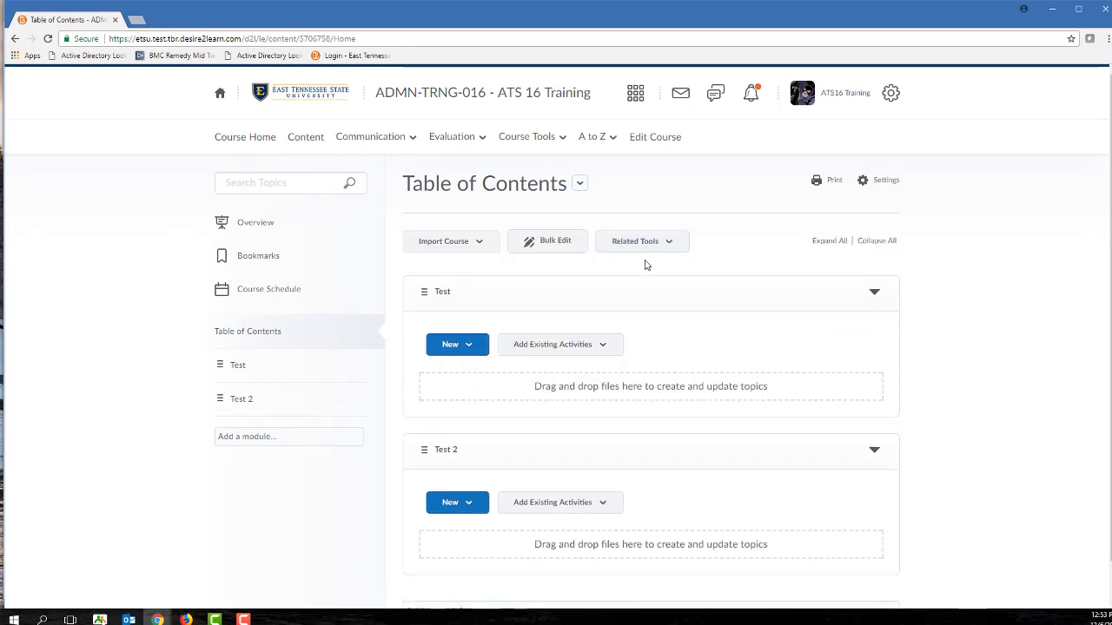
Check the related tools, view the course's Manage Files page, and return to the Table of Contents
left_click(653, 245)
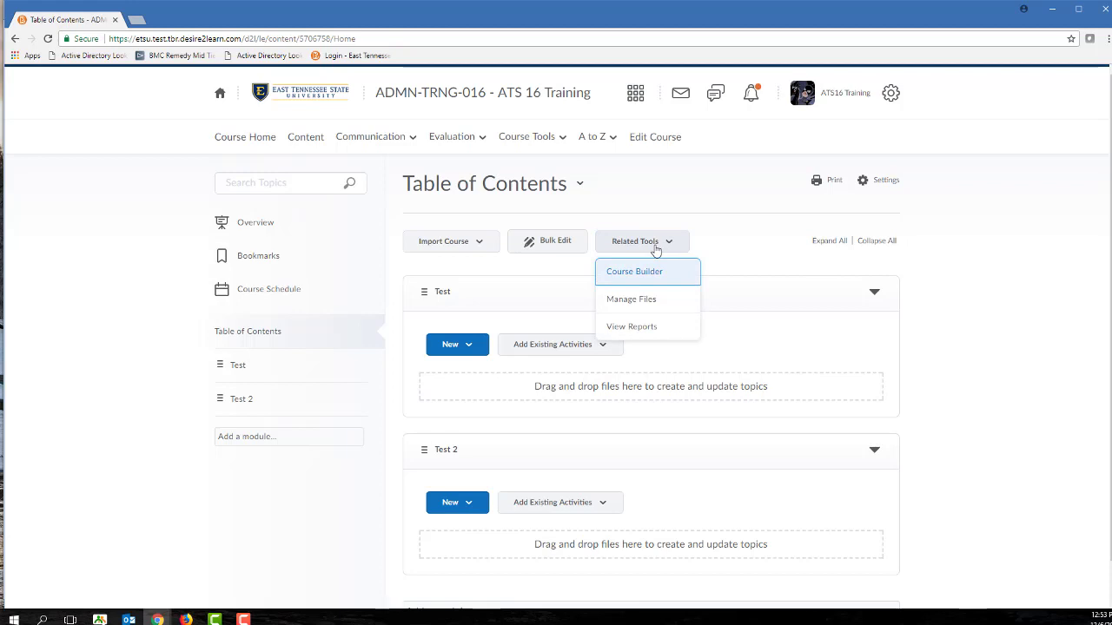
left_click(640, 301)
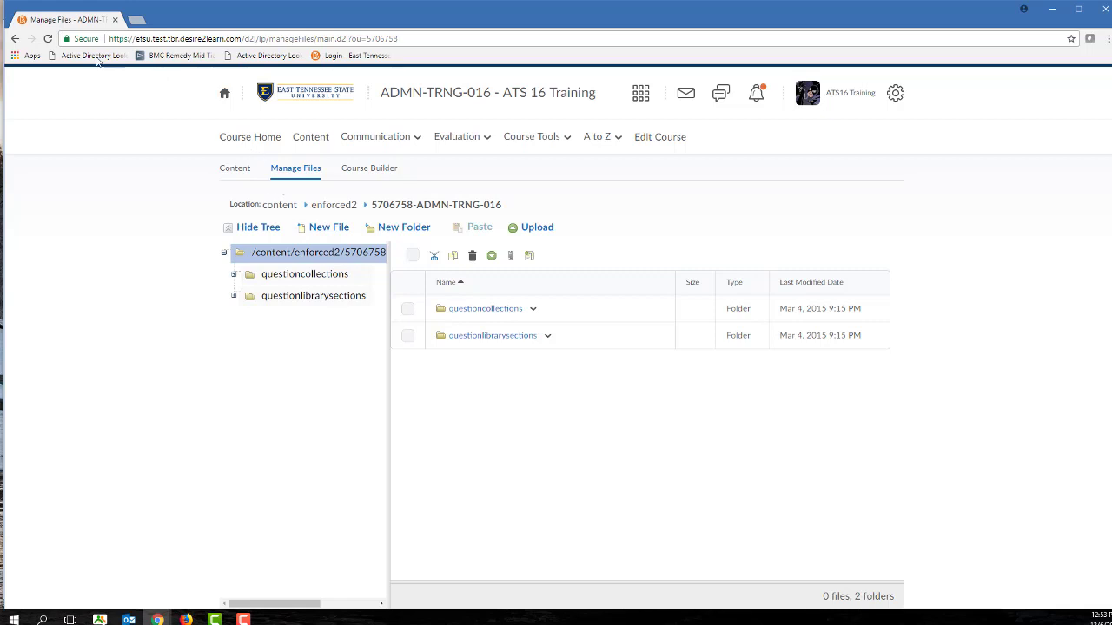
left_click(13, 41)
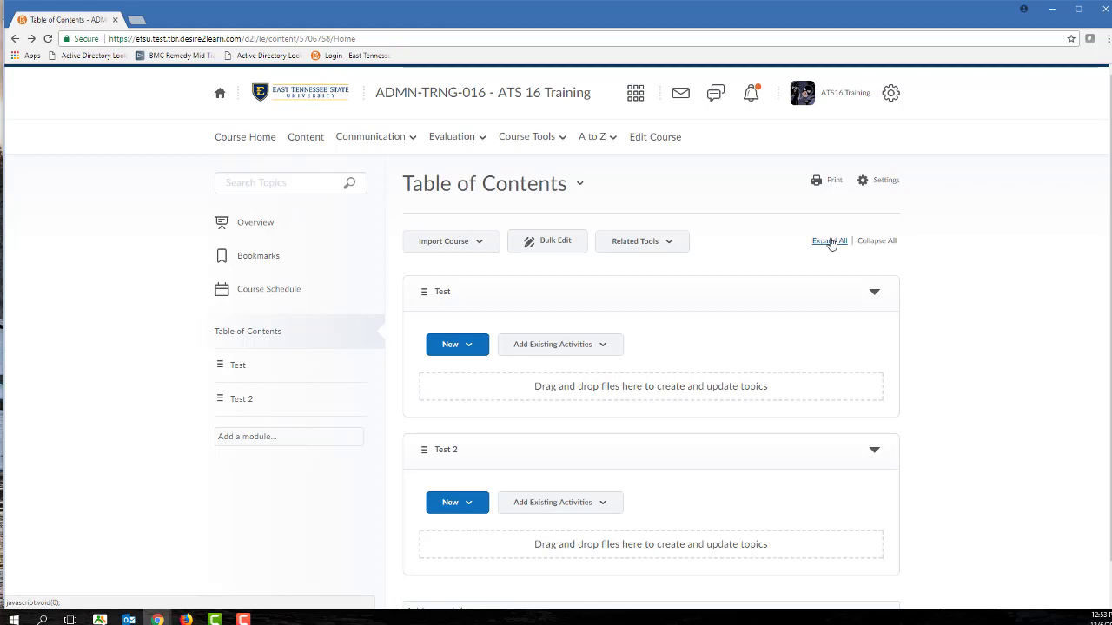
Collapse all modules in the Table of Contents and expand them again
left_click(865, 241)
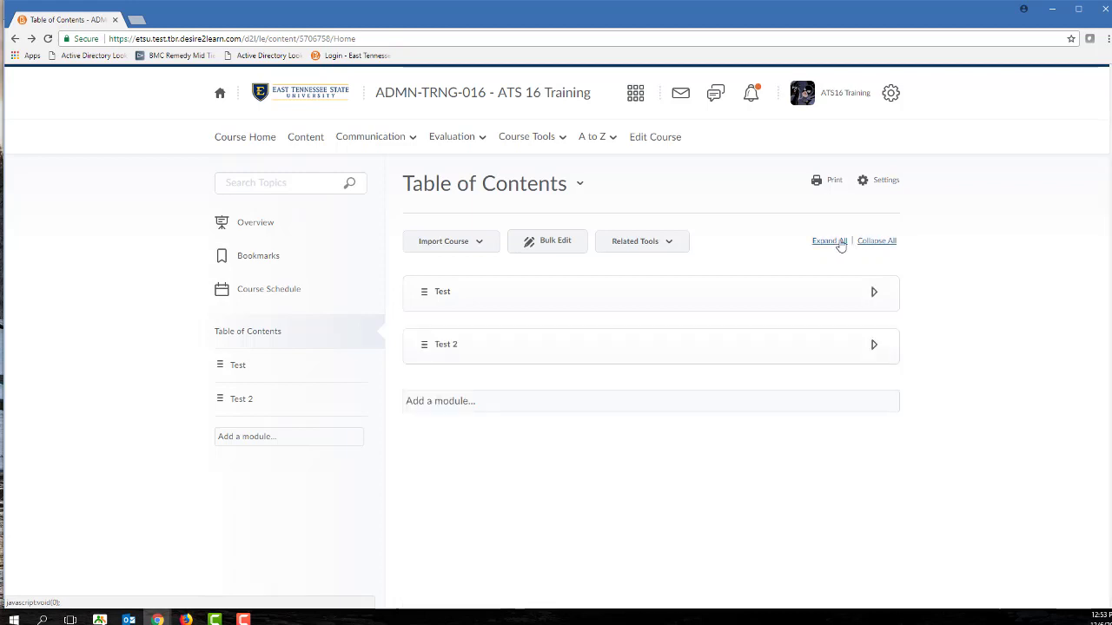
left_click(830, 241)
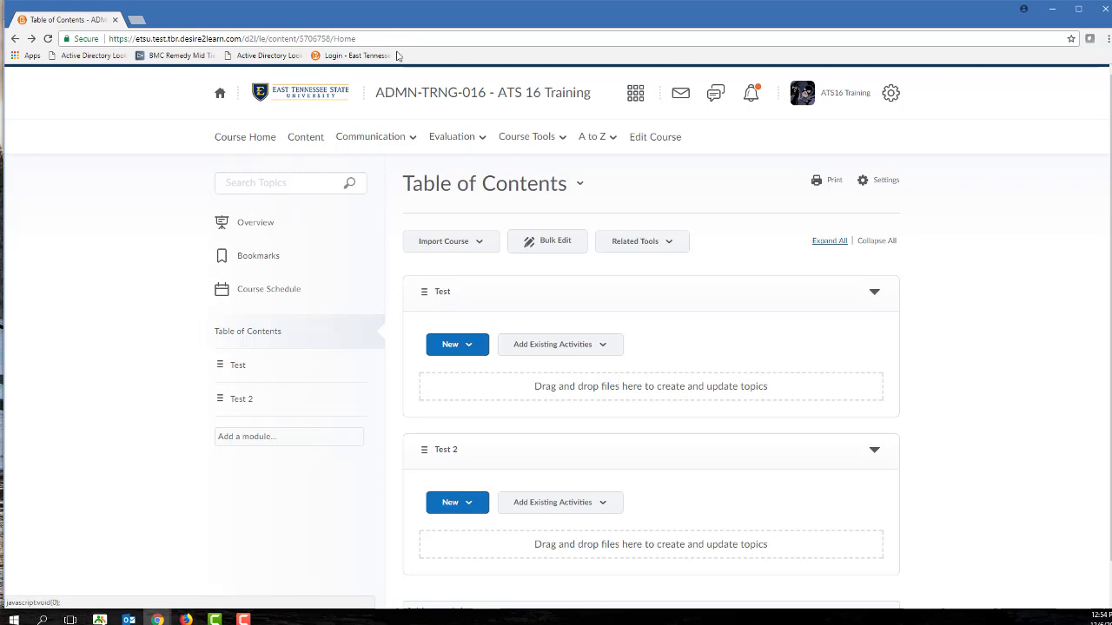
Search the course topics for "test" and open the Test module from the search results
left_click(268, 185)
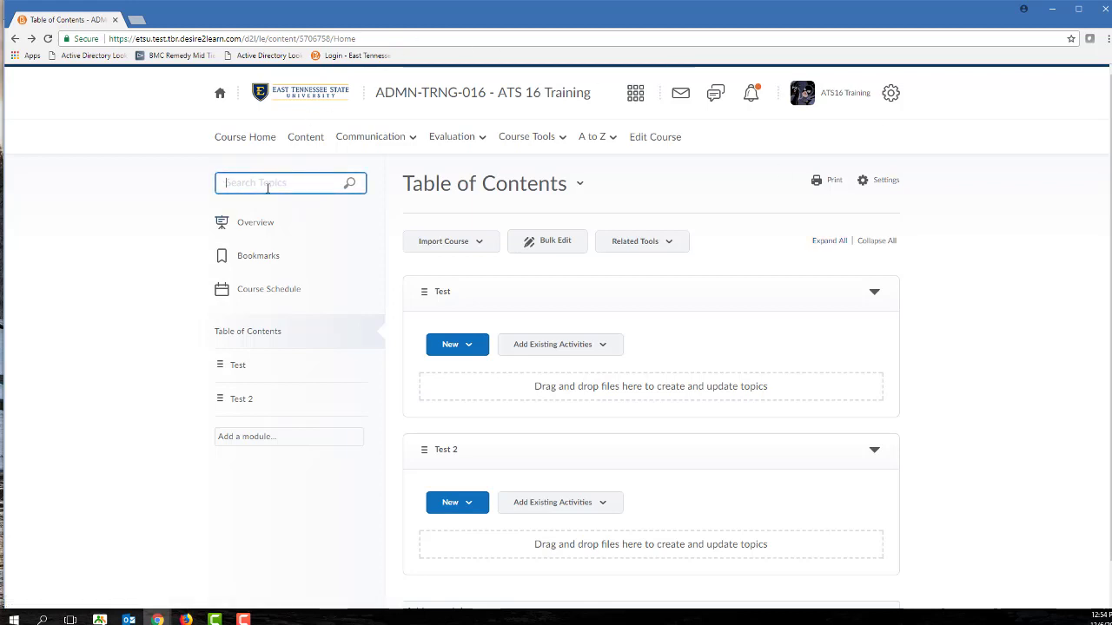
type("test")
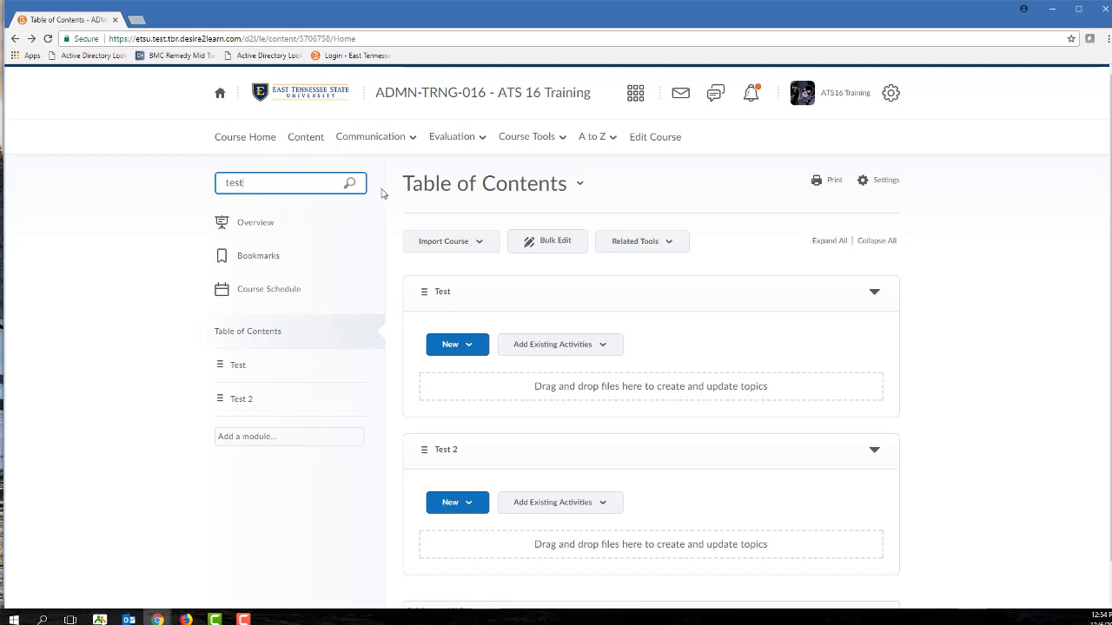
left_click(349, 184)
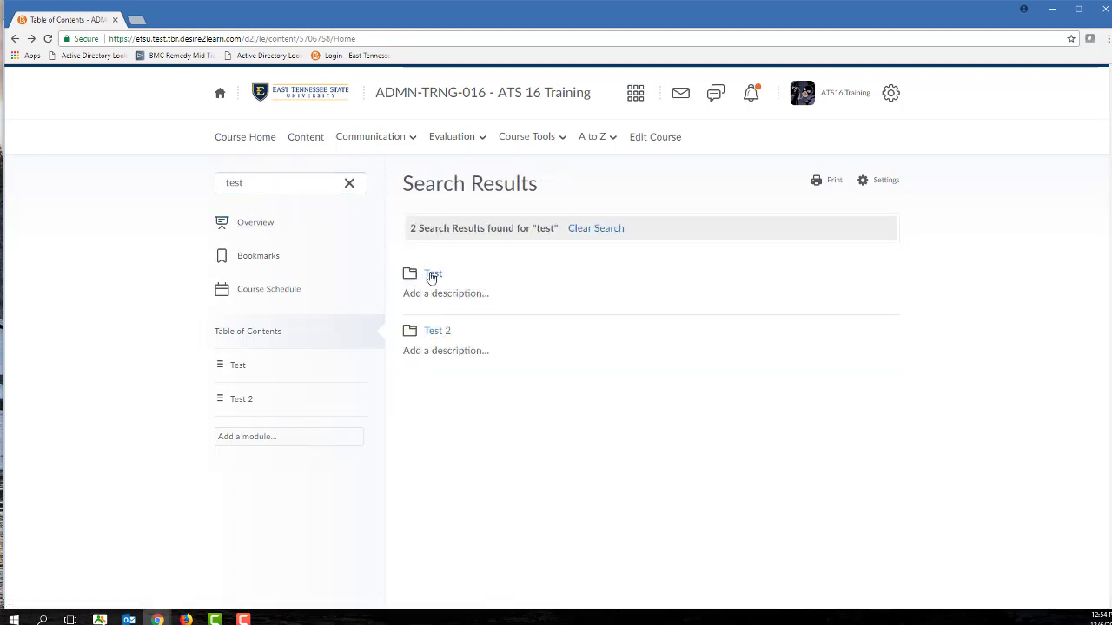
left_click(431, 275)
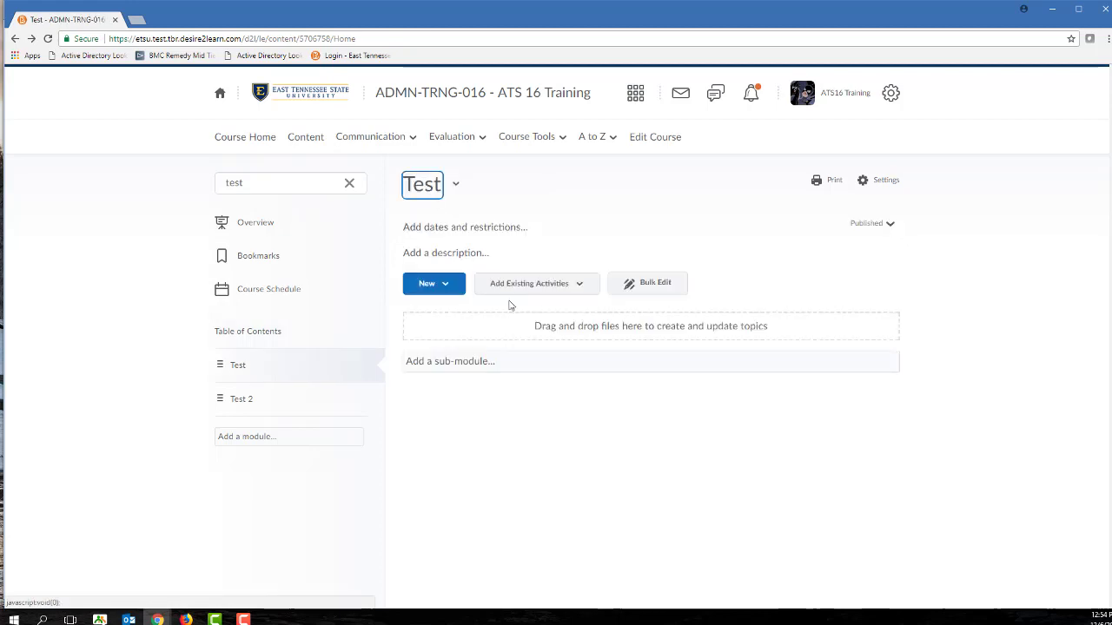